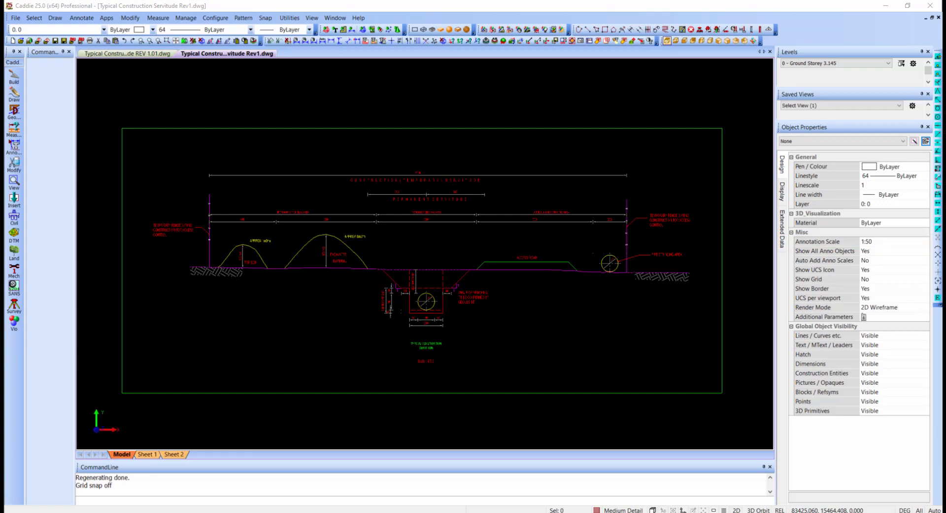
Step: Open Sheet 1 and compare the scale and annotation scale of the upper and lower viewports
click(146, 454)
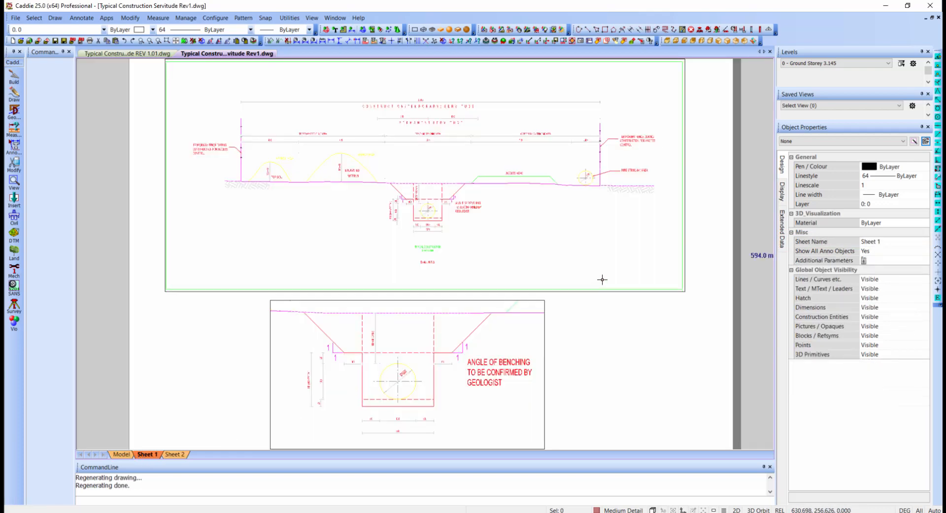
click(592, 238)
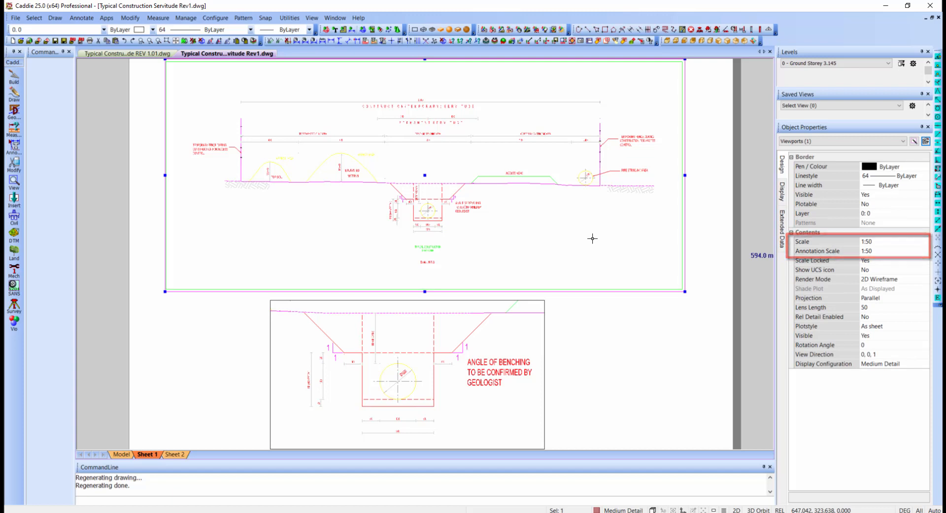
key(Escape)
click(508, 332)
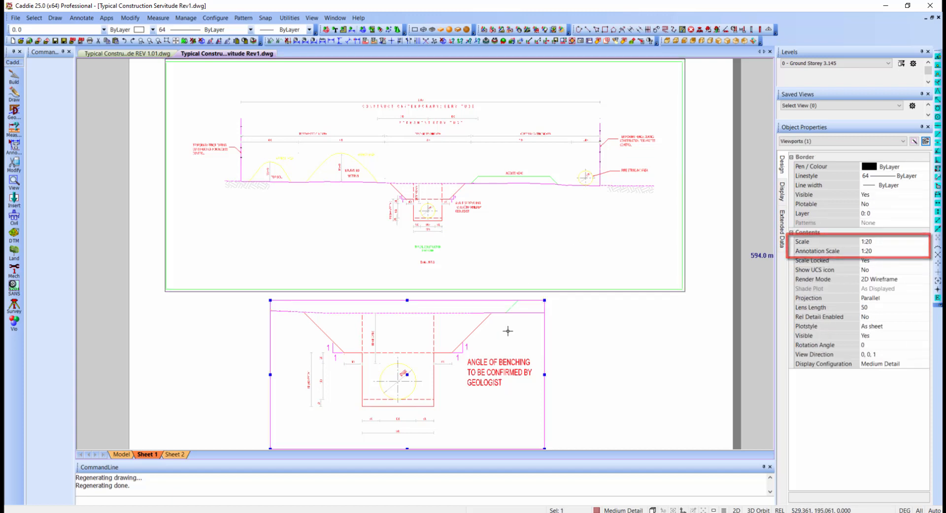
key(Escape)
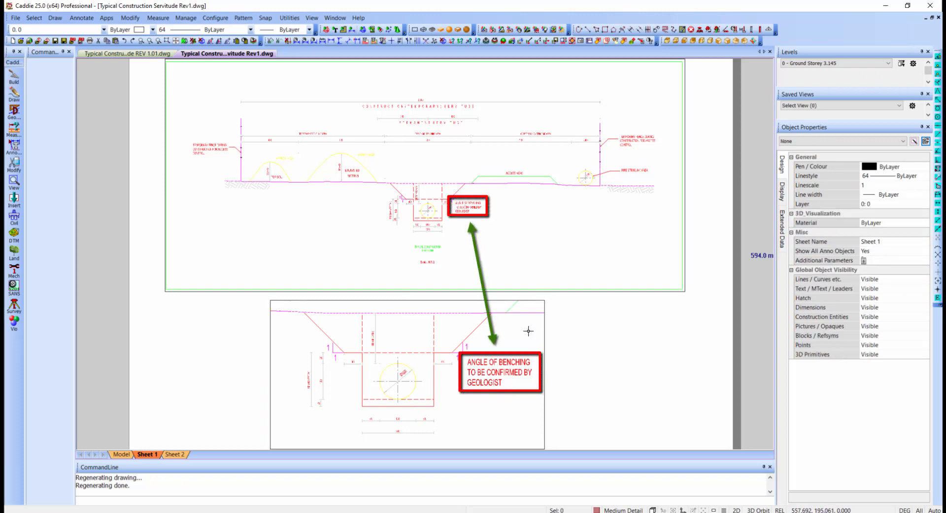
Step: Try stretching the lower viewport's bottom edge down past the sheet to include the drawing title, and restore its height
scroll(530, 296, down, 1)
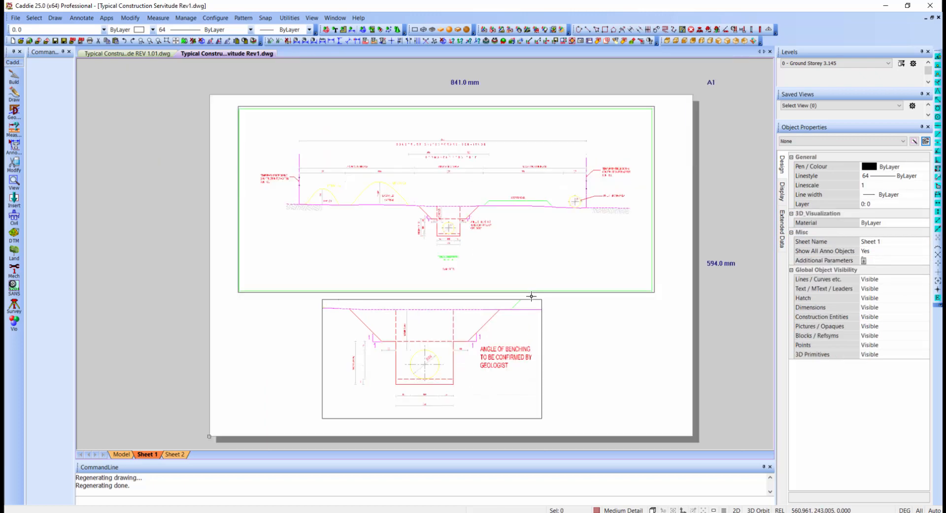
scroll(529, 312, down, 3)
click(501, 305)
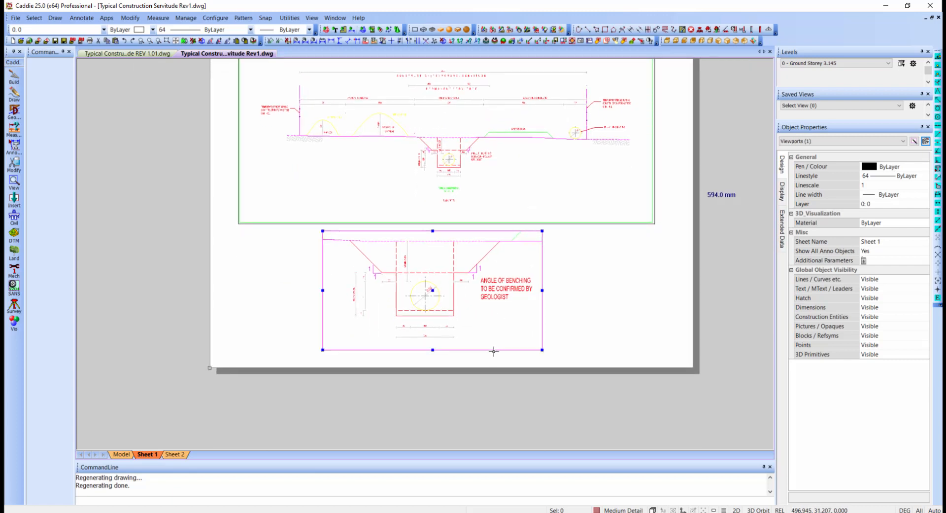
click(433, 350)
click(436, 422)
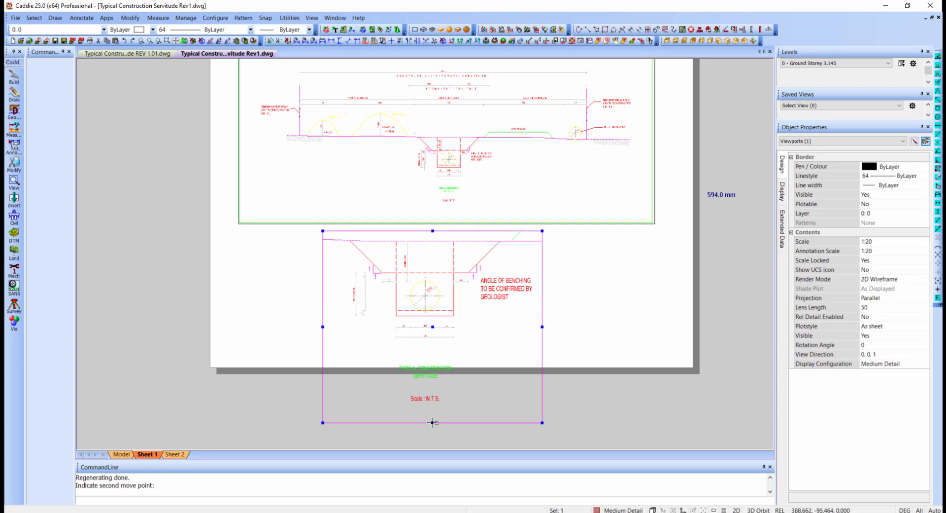
click(432, 349)
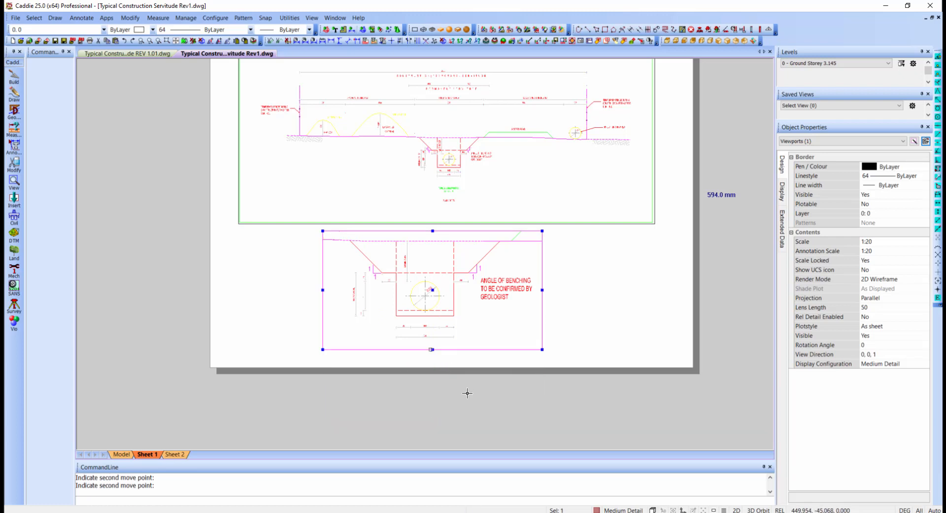
Step: Return to model space and check the benching note's text properties and the modelspace workspace's base units
click(121, 454)
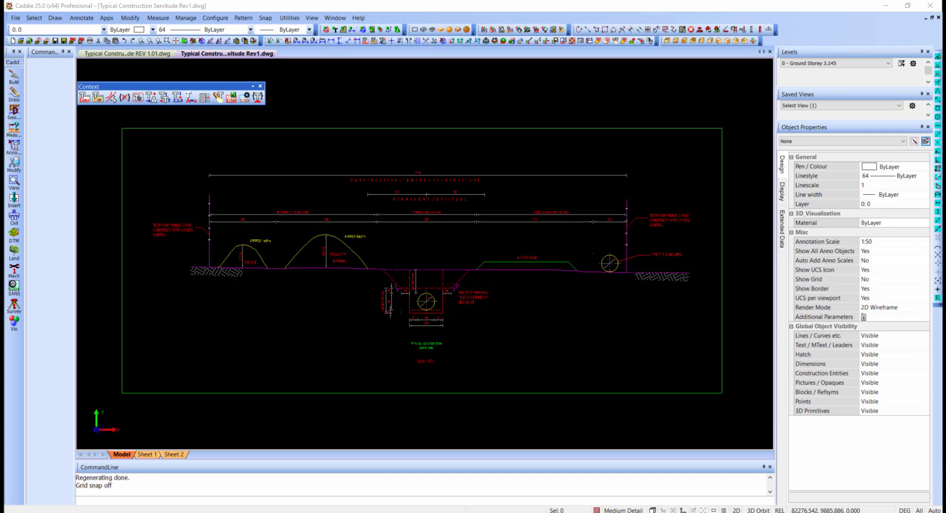
click(474, 296)
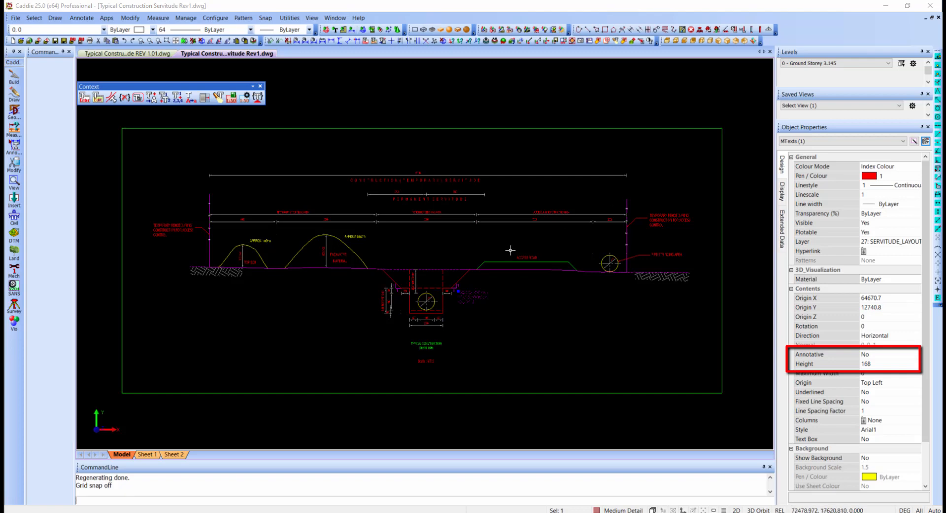
right_click(128, 454)
click(143, 461)
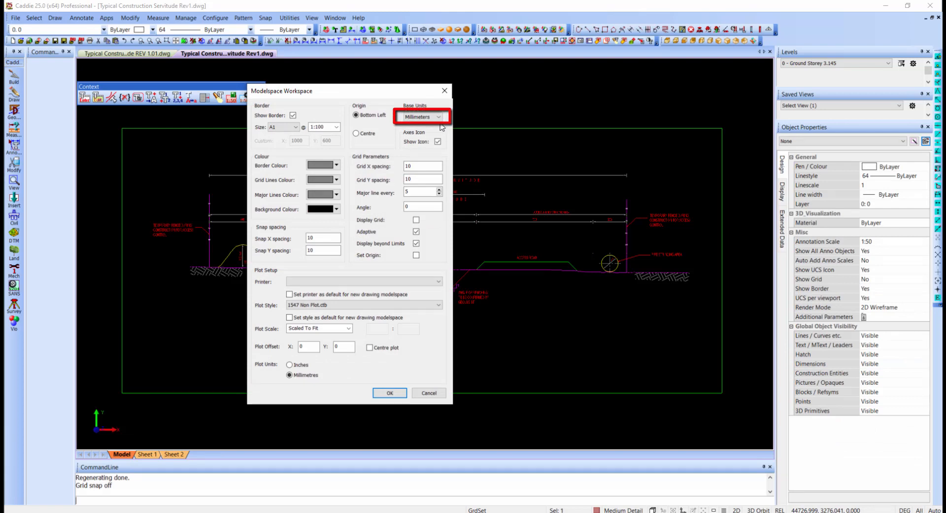
click(429, 395)
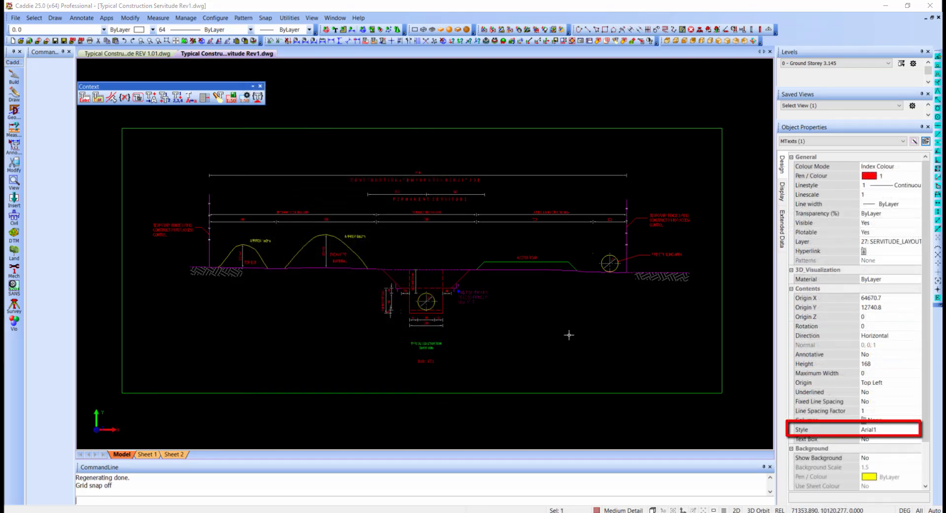
Step: Open the text style settings from the benching note and create a new text style named Caddie _Text
click(560, 317)
click(472, 296)
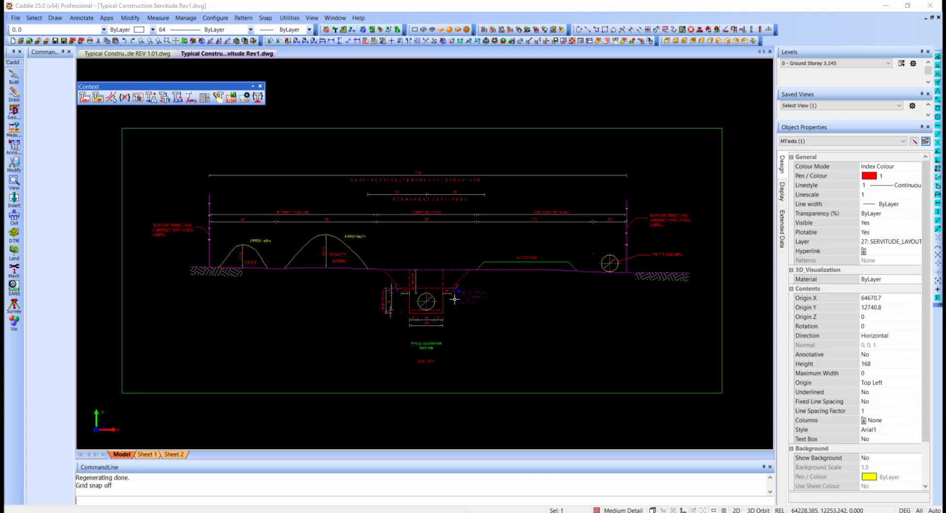
right_click(461, 296)
mouse_move(513, 198)
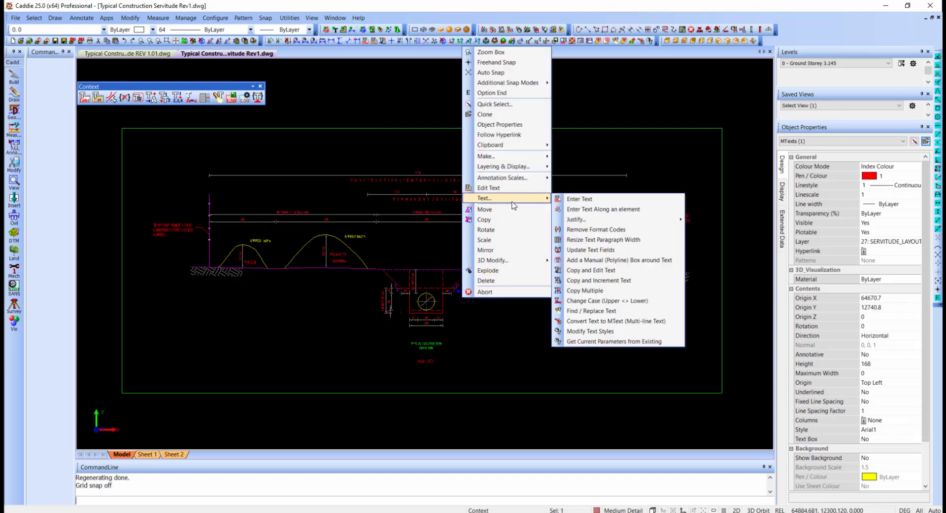
click(613, 331)
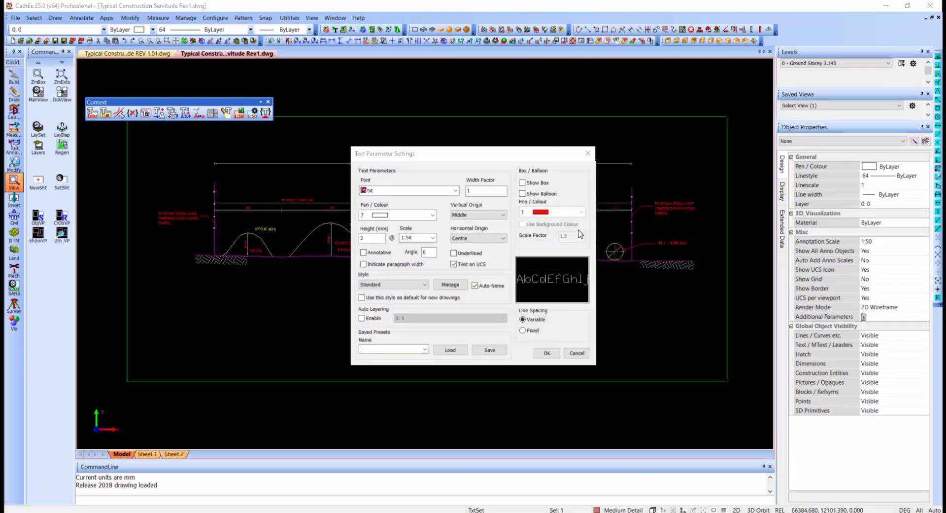
click(451, 285)
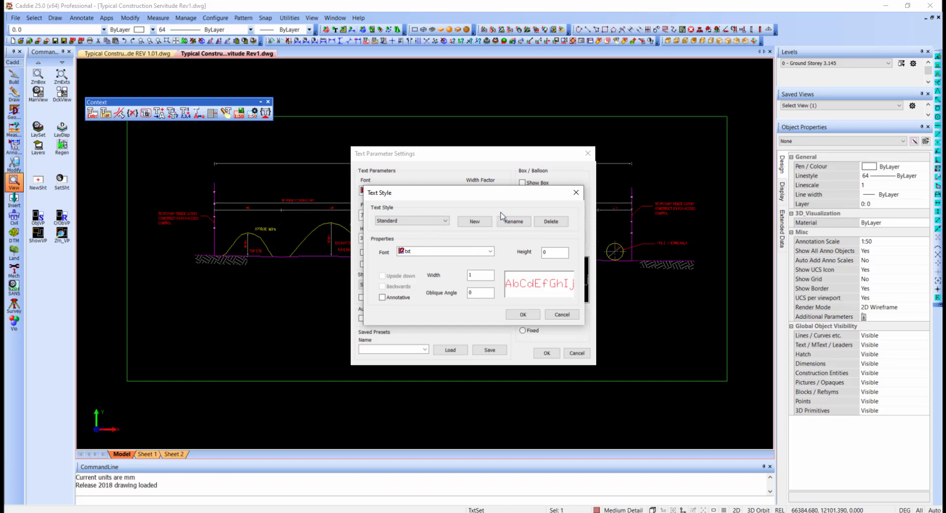
click(486, 224)
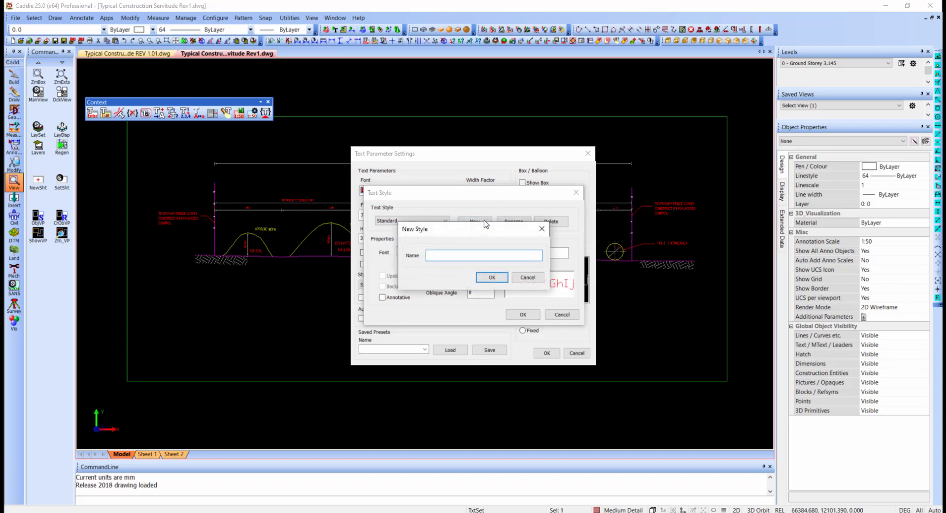
text(Caddie _Text)
click(488, 277)
Step: Set the Caddie _Text style's font to Arial, make it annotative, and accept the text settings
click(444, 251)
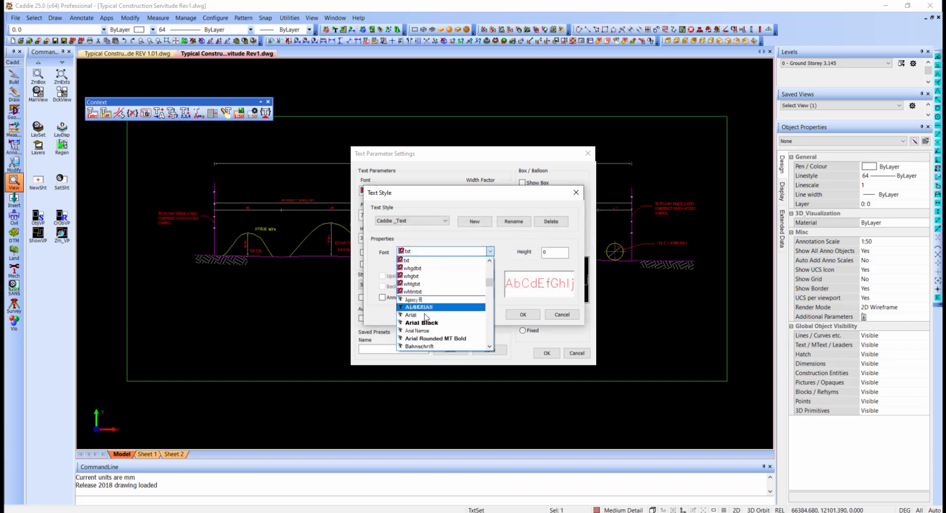
click(425, 314)
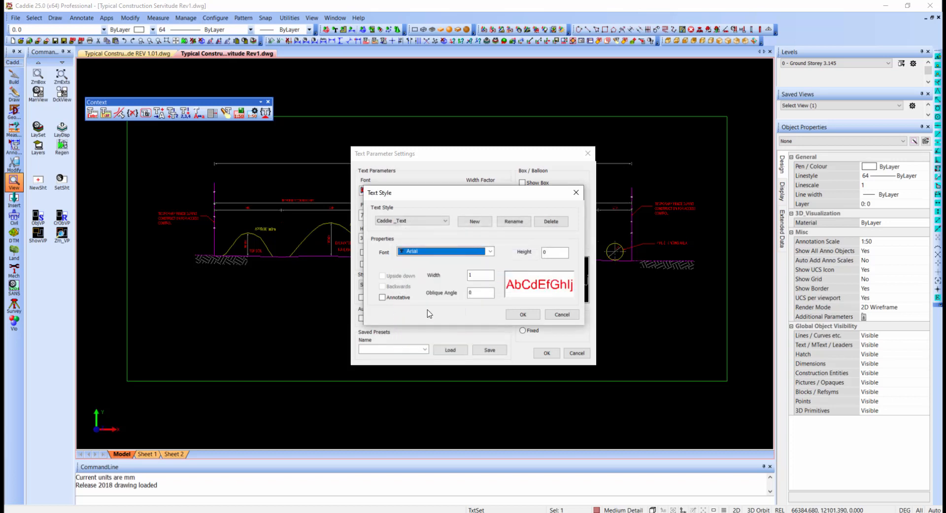
click(400, 298)
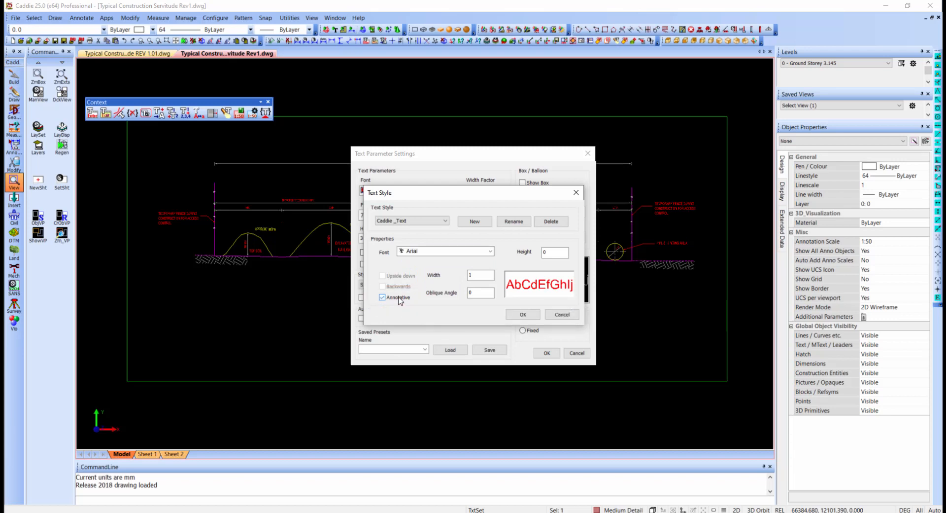
click(523, 314)
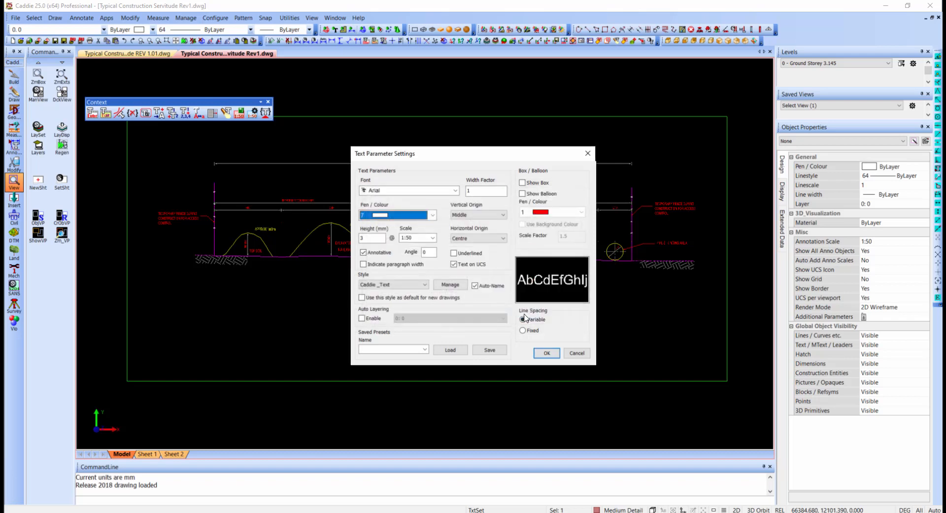
click(546, 353)
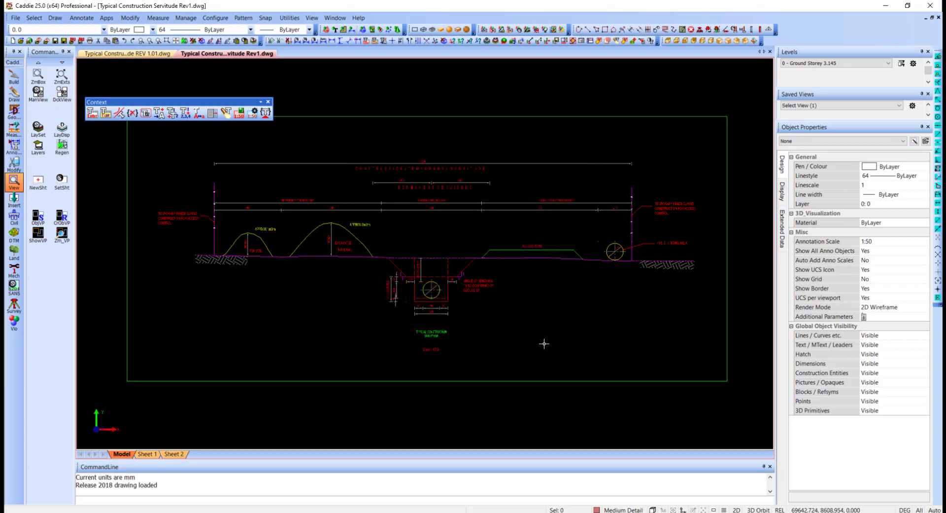
Step: Place the text "Annotative Text" in the Caddie _Text style beside the benching note, below the access road
click(92, 112)
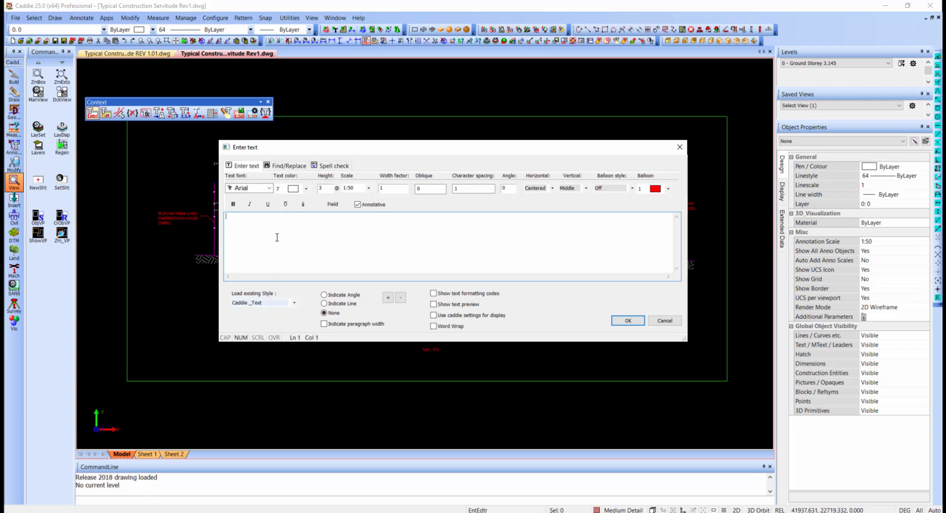
text(Annotative Text)
click(628, 320)
scroll(452, 237, up, 5)
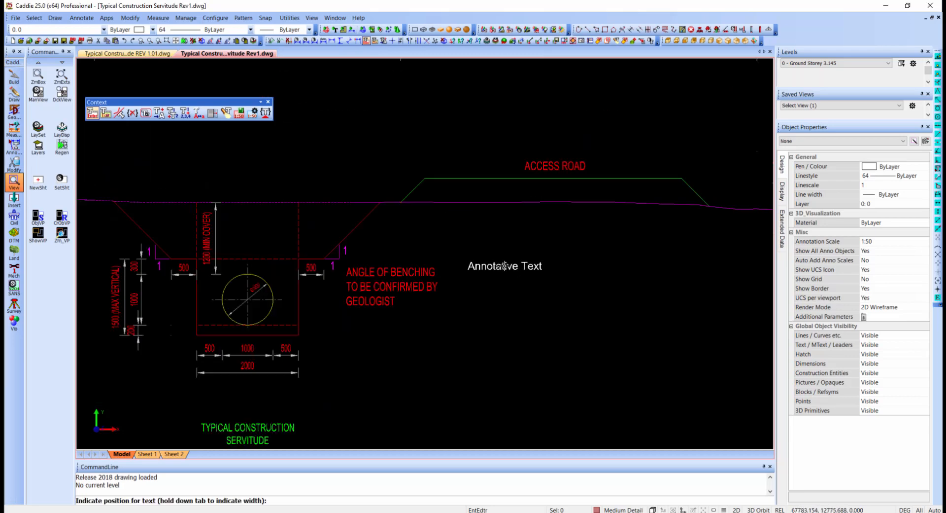
click(553, 275)
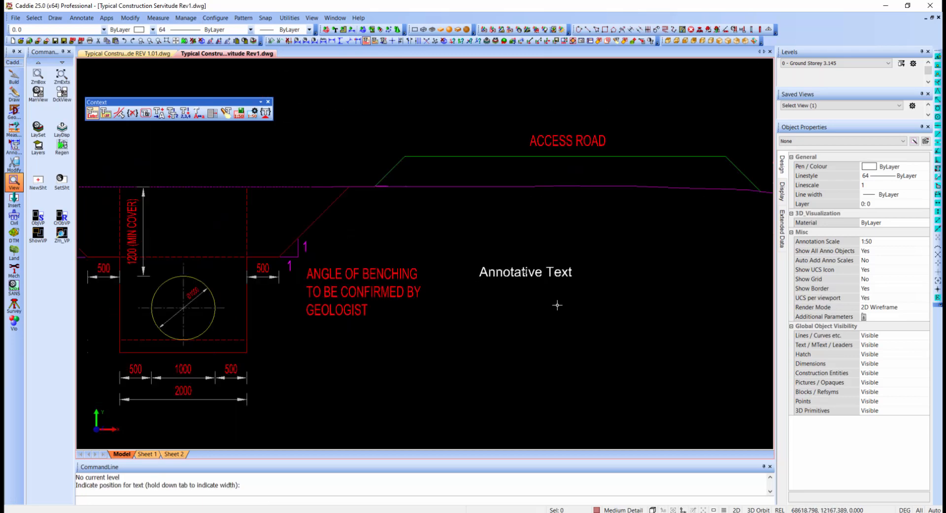
Step: Check which annotation scales are assigned to the new "Annotative Text" object, leaving them as they are
click(558, 272)
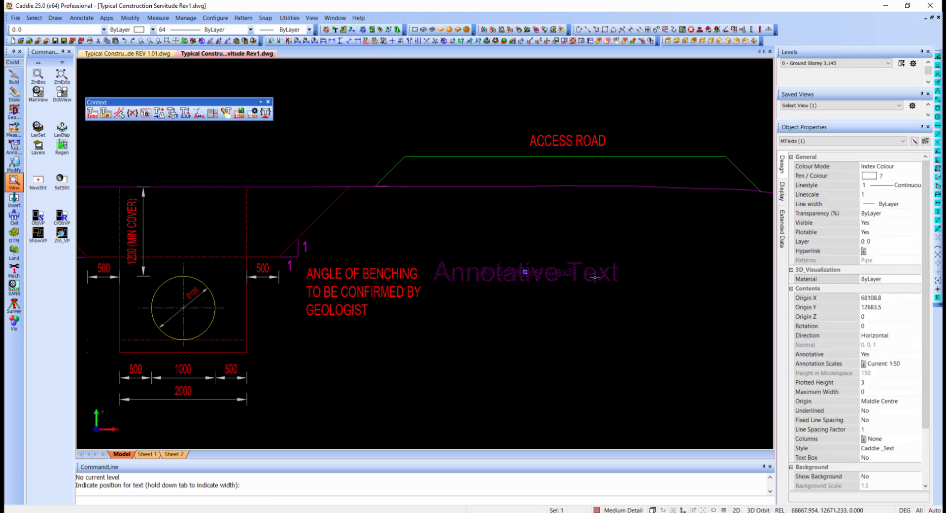
click(887, 363)
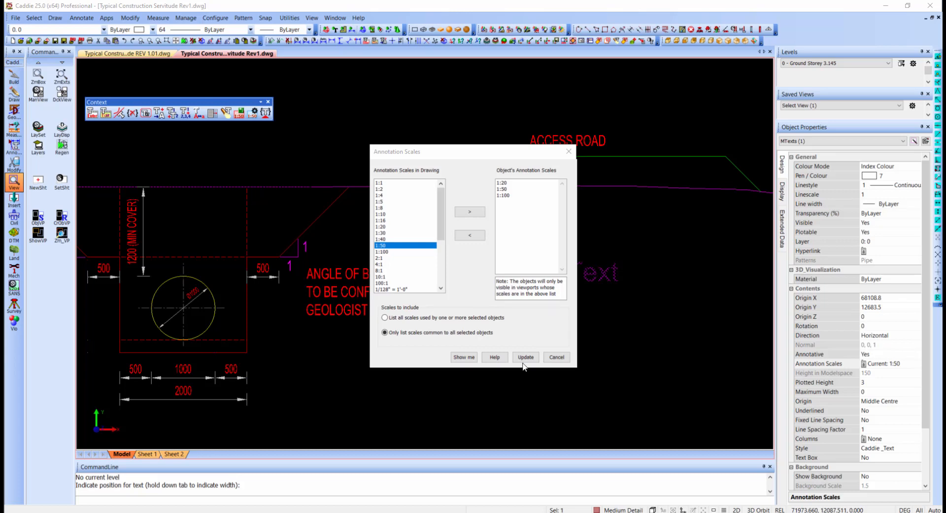
click(557, 356)
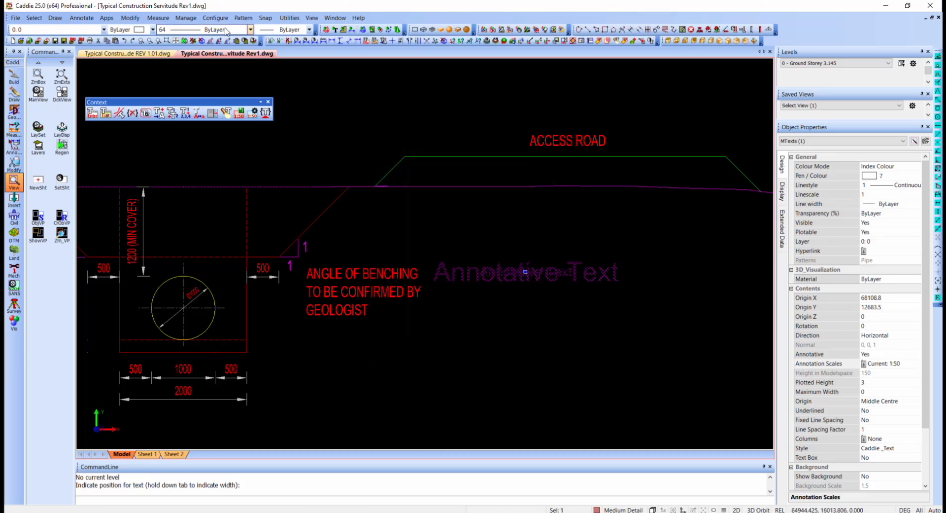
Step: Review the default annotation scales for new MText objects without altering them
click(184, 17)
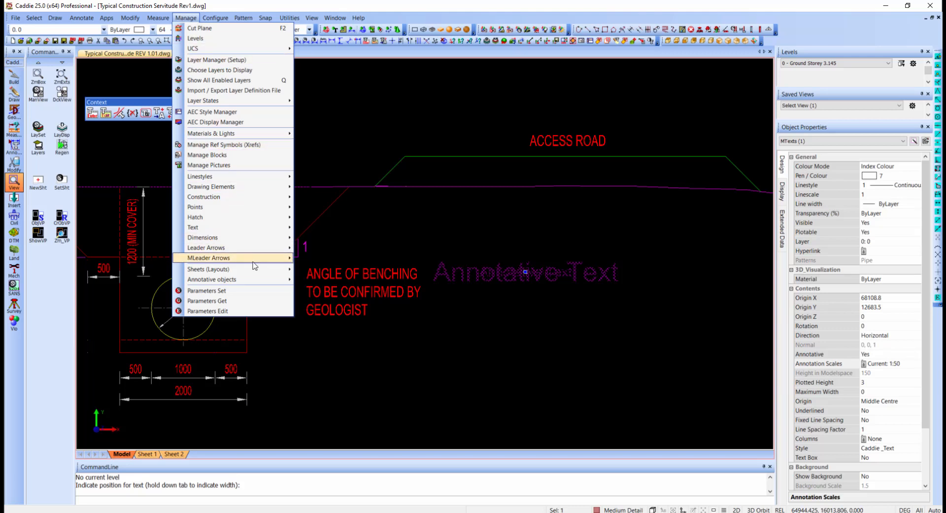
mouse_move(262, 282)
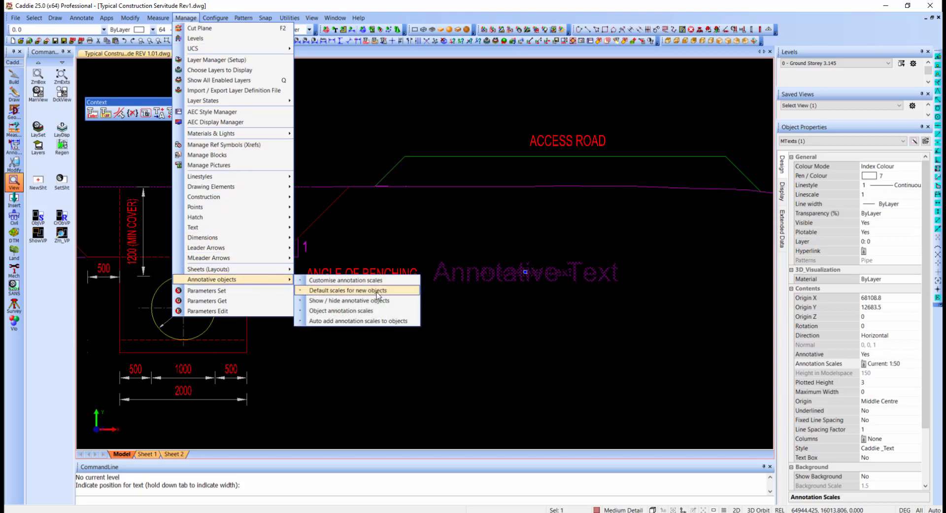
click(399, 290)
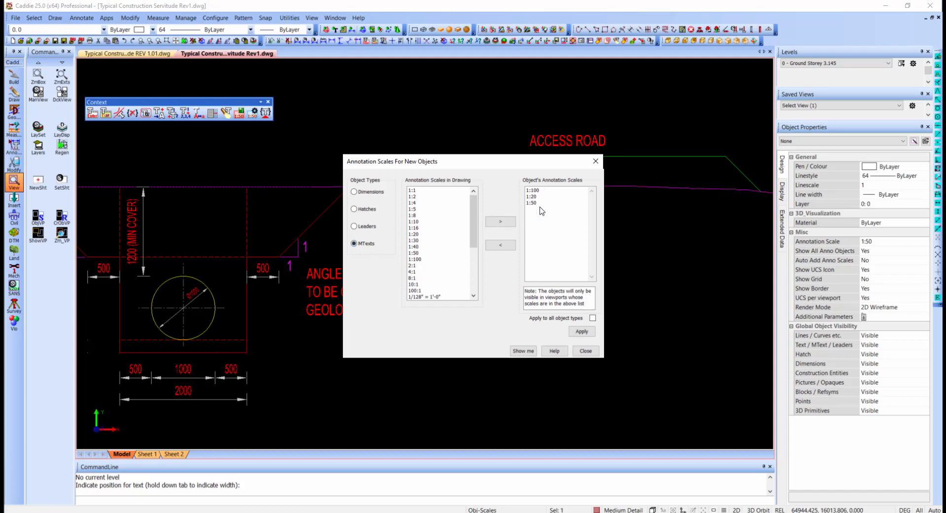
click(586, 350)
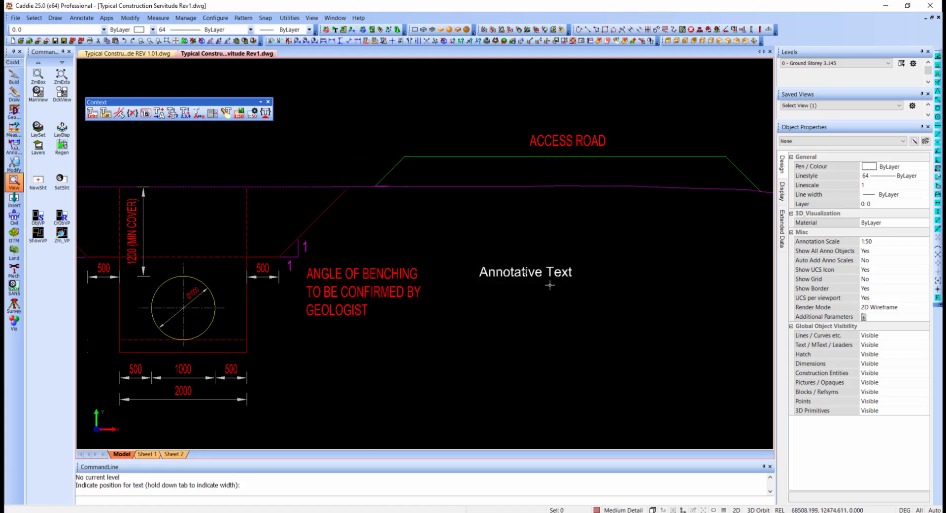
Step: Select the "Annotative Text" object and examine its scale representations up close
click(531, 274)
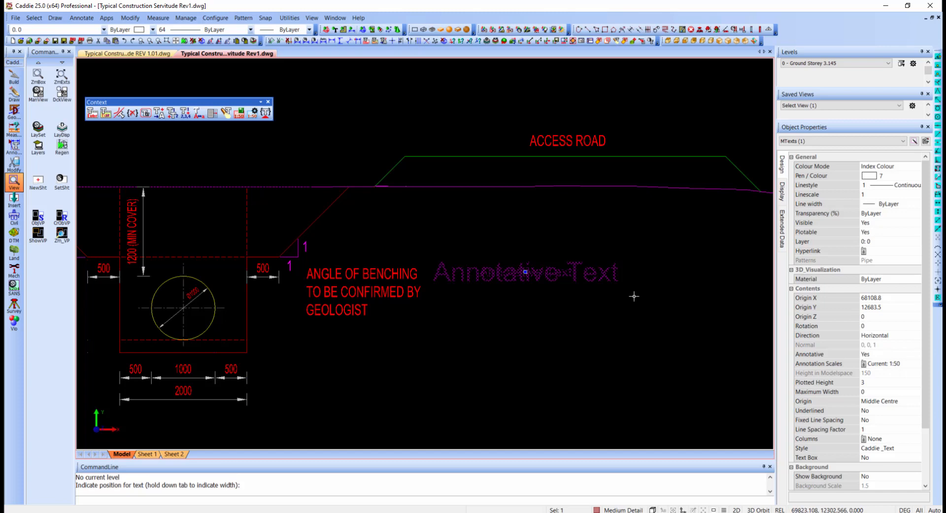
scroll(542, 271, up, 3)
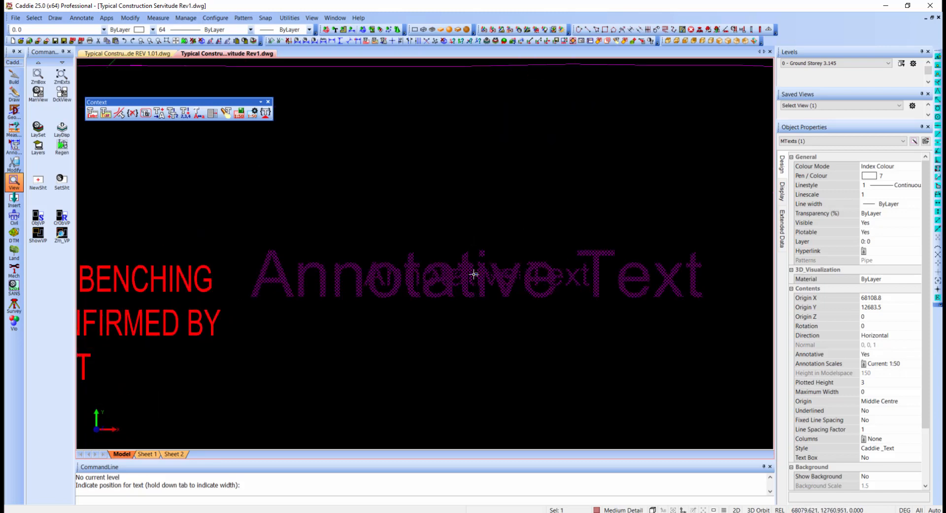
scroll(541, 215, down, 3)
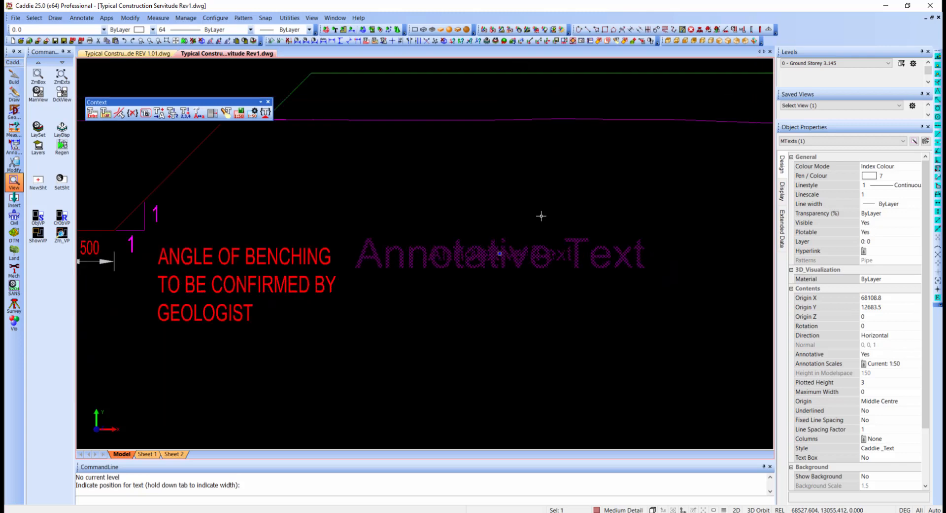
Step: Delete the "Annotative Text" object beside the benching note
scroll(541, 216, down, 1)
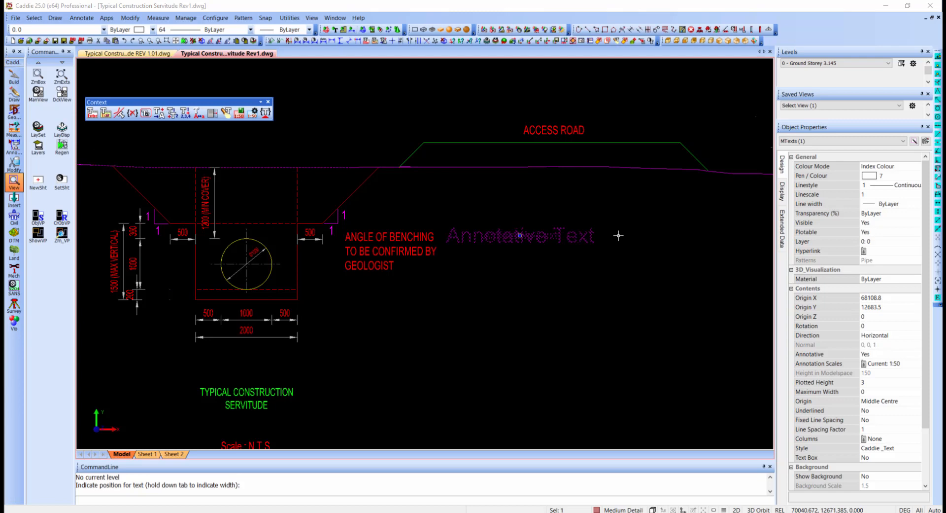
click(599, 229)
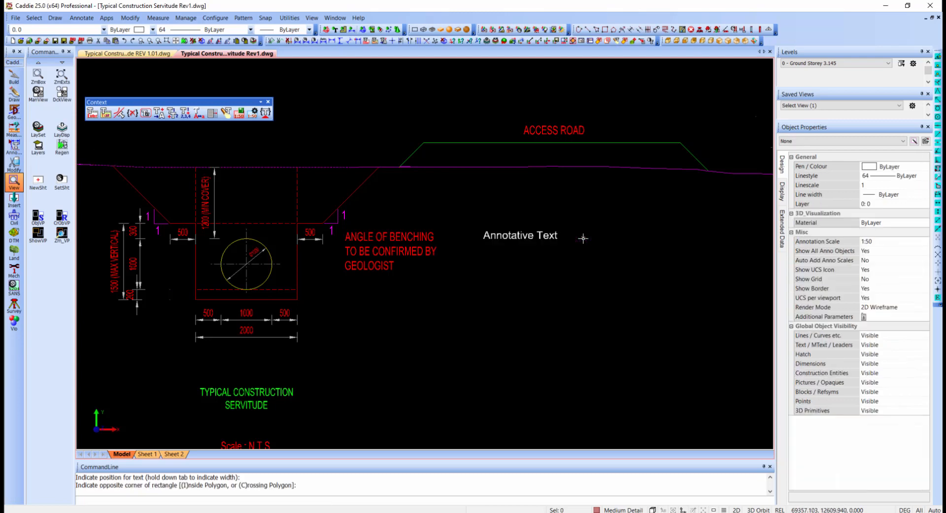
click(562, 230)
key(Delete)
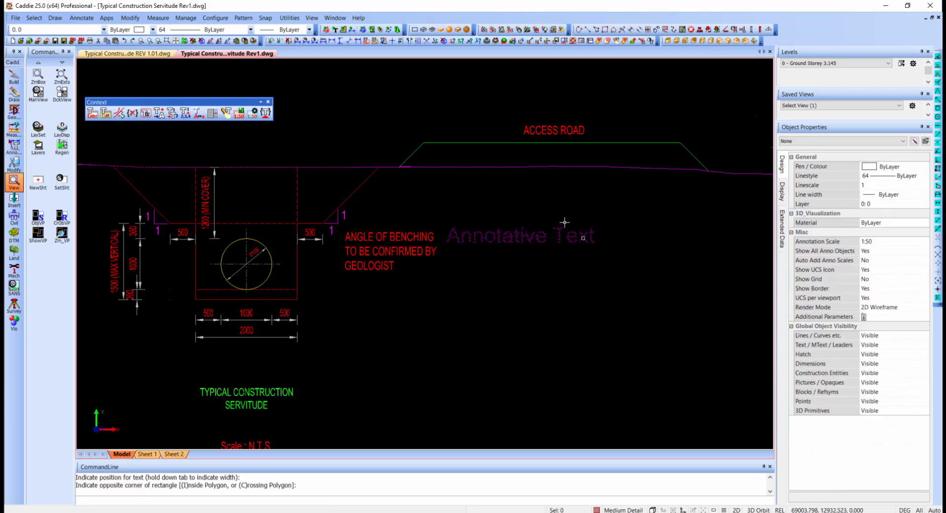
Step: Check the annotation scales assigned to the "ANGLE OF BENCHING" note without altering them
click(412, 250)
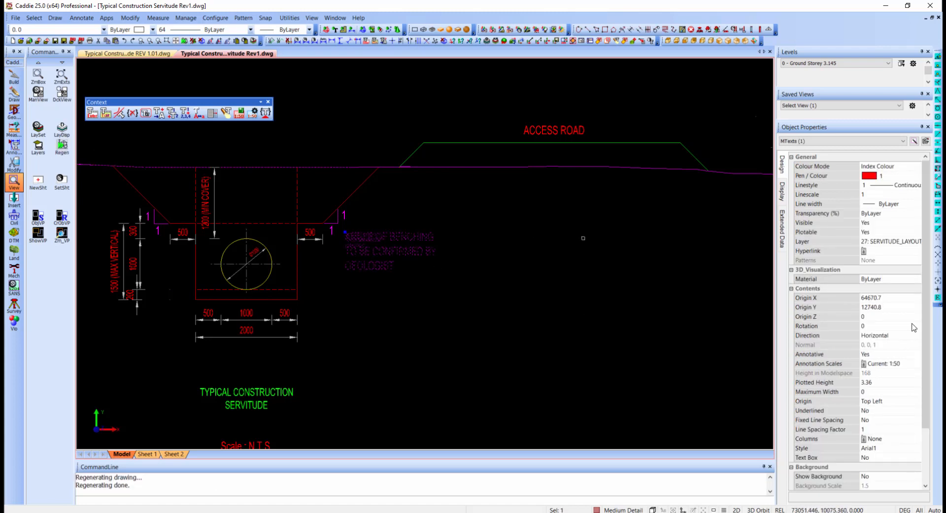
click(892, 365)
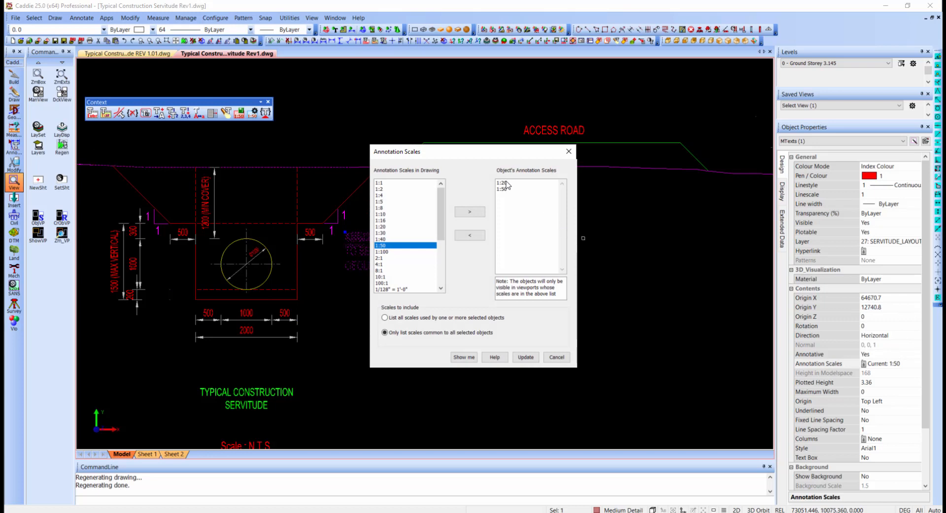
click(557, 356)
key(Escape)
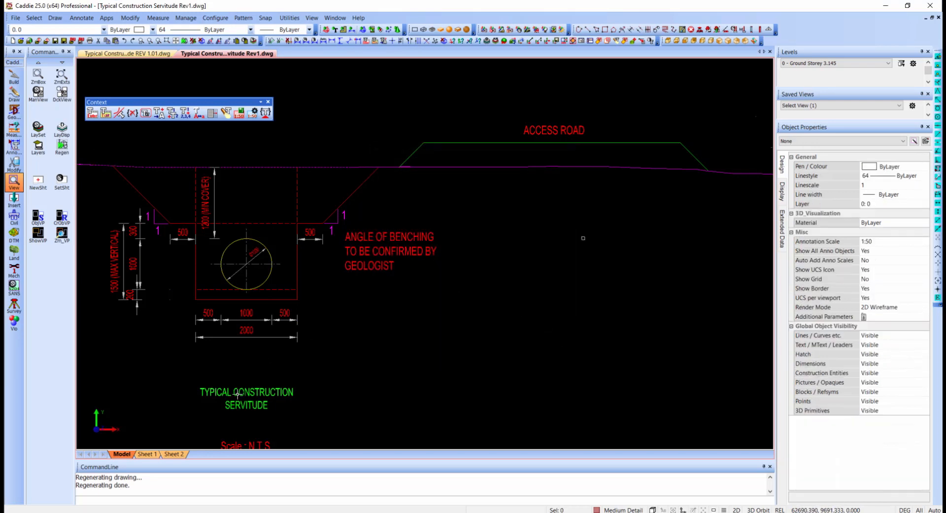
Step: Remove the 1:1 annotation scale from the "TYPICAL CONSTRUCTION SERVITUDE" title, keeping 1:20 and 1:50
click(257, 395)
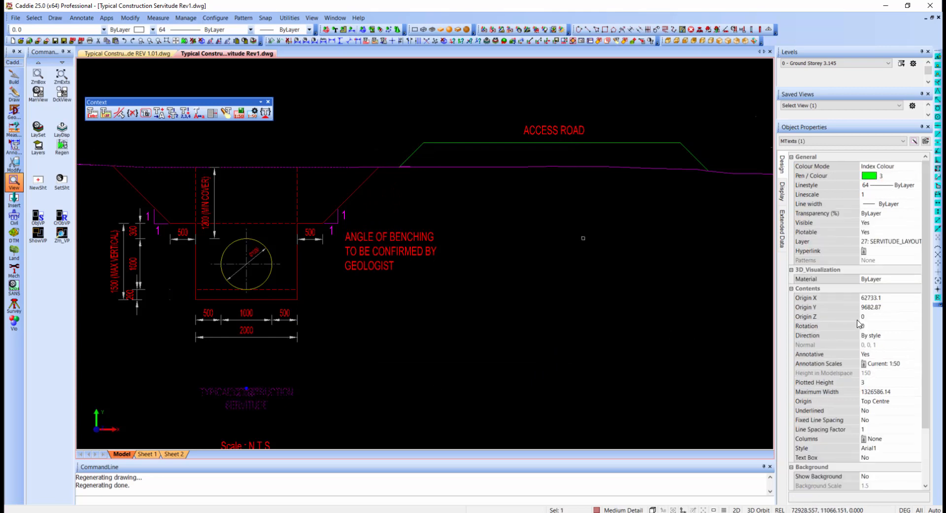
click(877, 365)
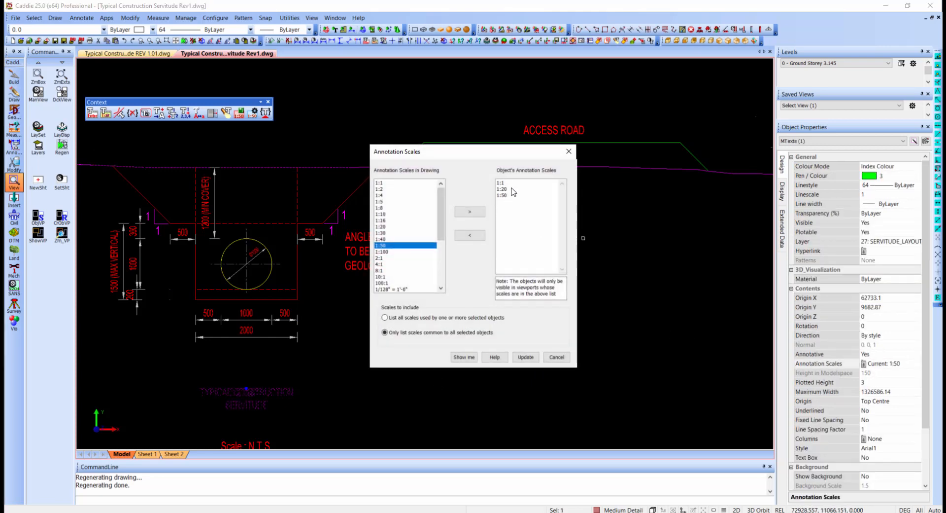
click(511, 183)
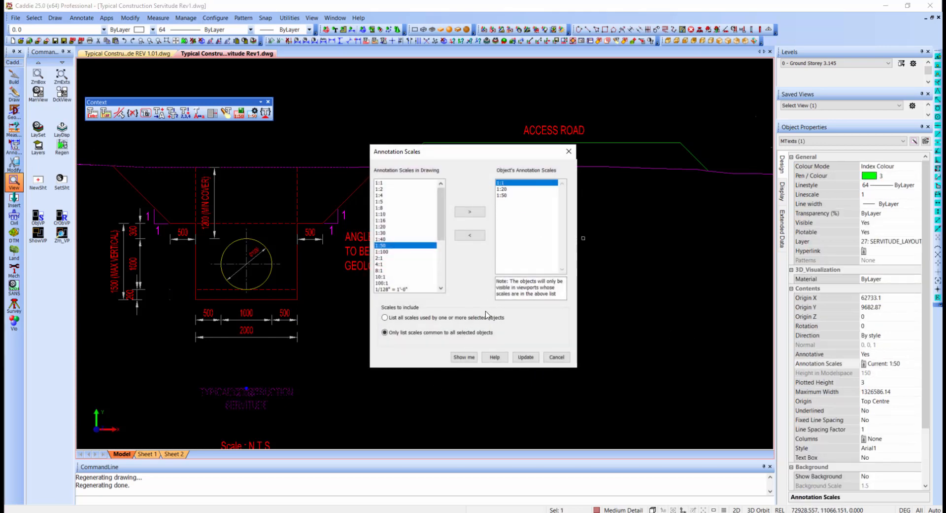
click(478, 237)
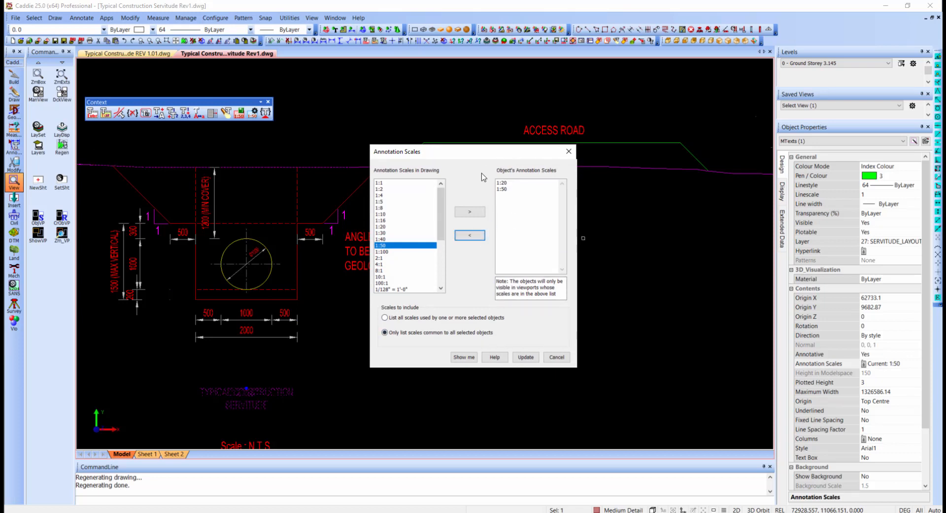
click(526, 359)
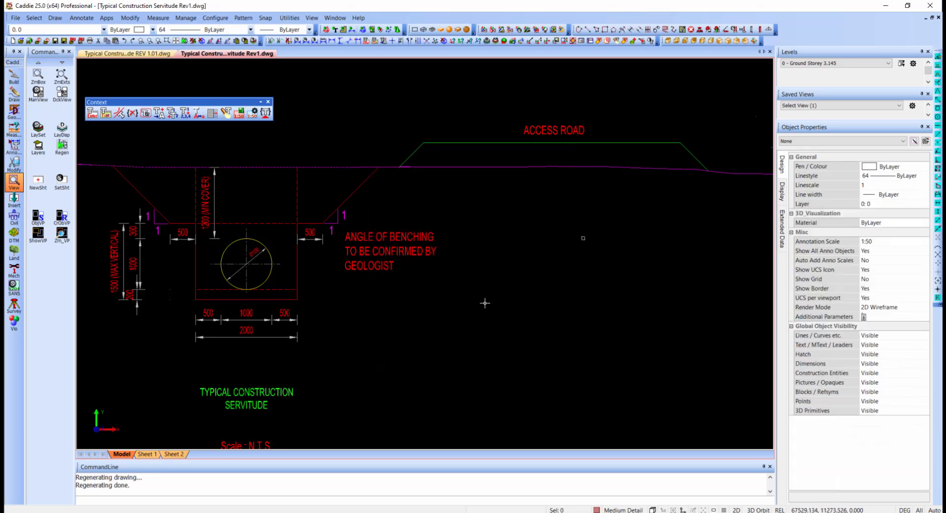
Step: Set the model's annotation scale to 1:20 and move the "TYPICAL CONSTRUCTION SERVITUDE" title up to just below the trench's overall width dimension
click(889, 246)
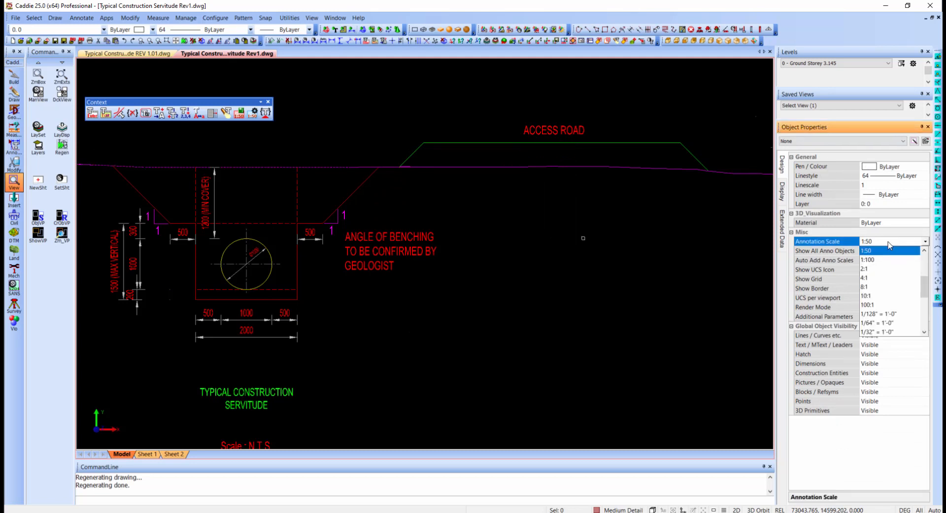
scroll(884, 250, up, 2)
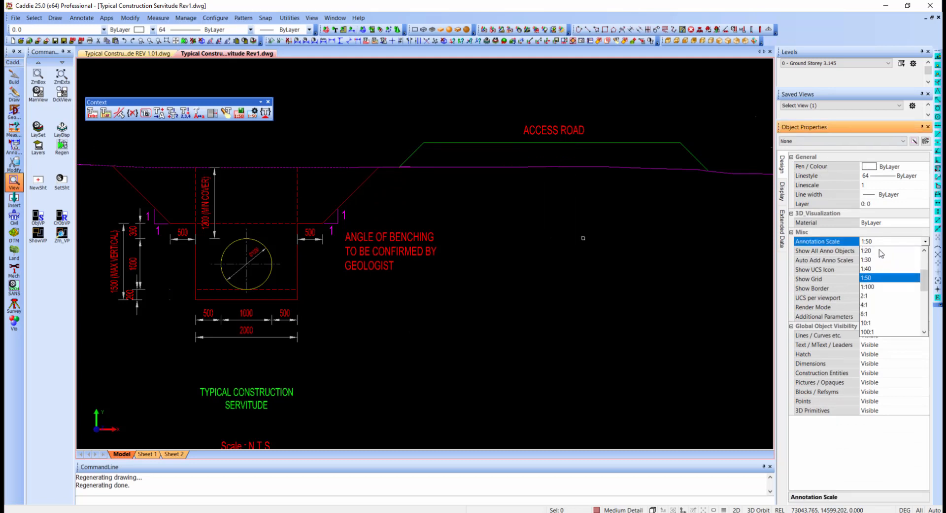
click(881, 252)
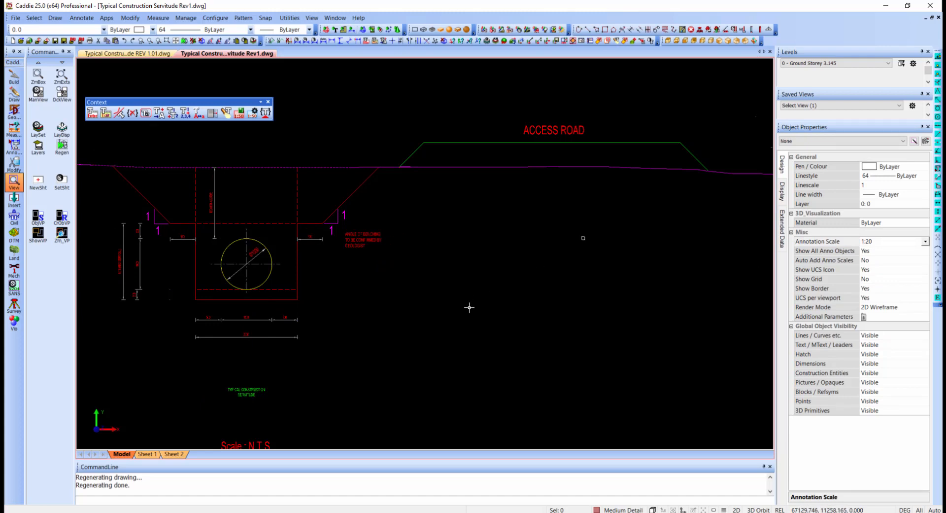
click(257, 393)
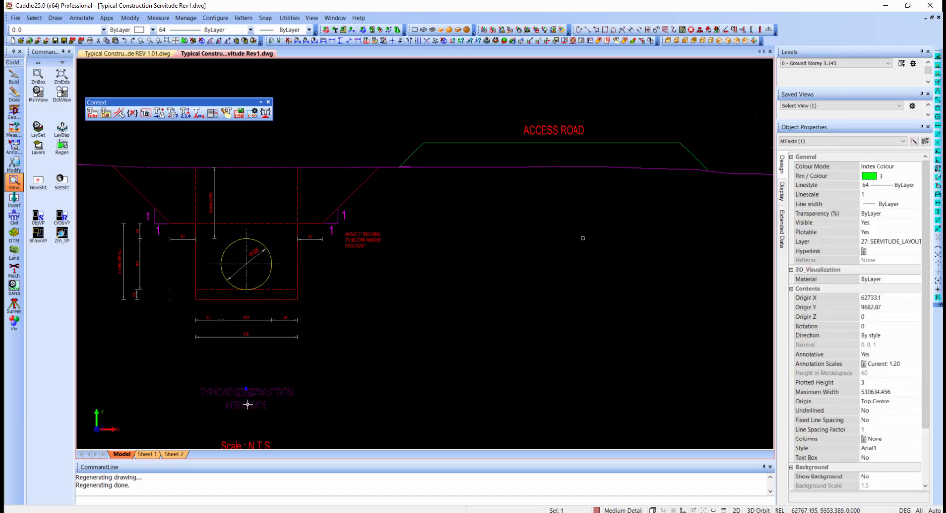
click(247, 389)
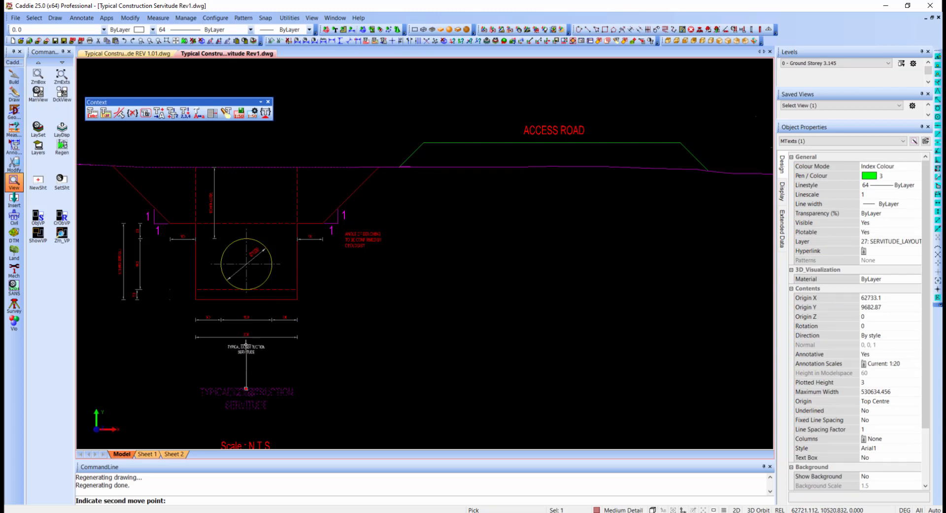
click(246, 344)
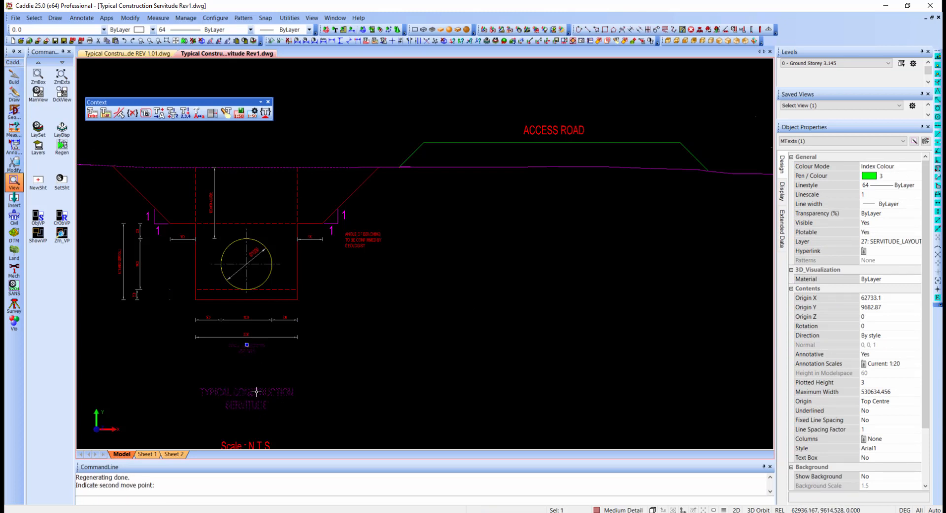
right_click(269, 351)
click(293, 348)
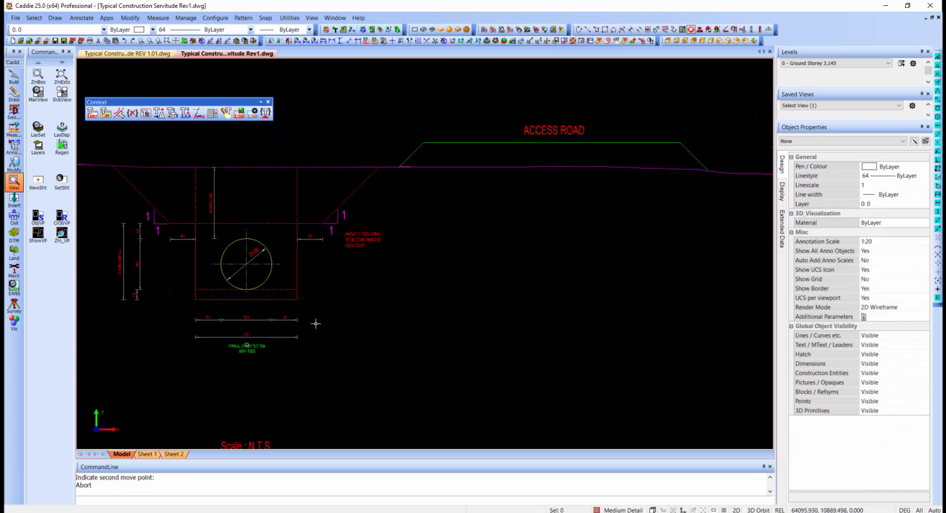
Step: Move the 1:20 representation of the benching note close to the trench's right side, and return the model's annotation scale to 1:50
click(366, 241)
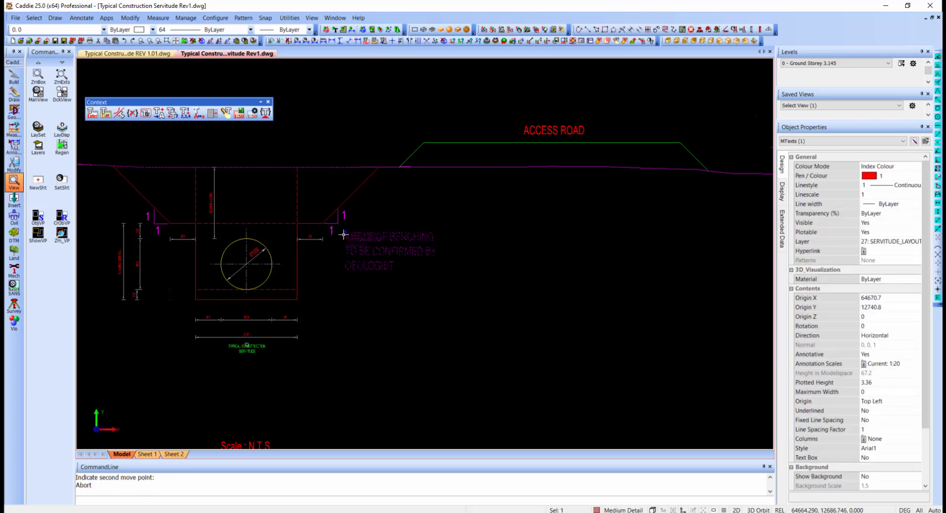
click(343, 234)
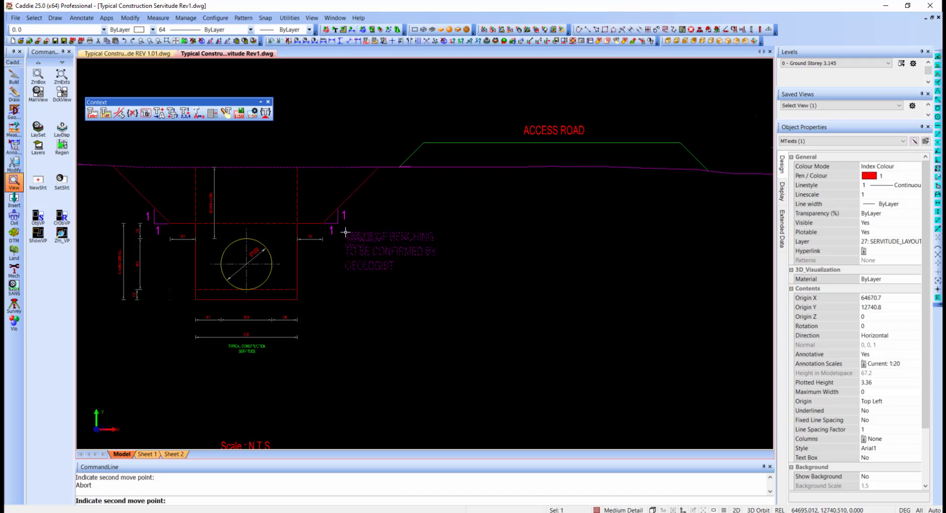
click(303, 245)
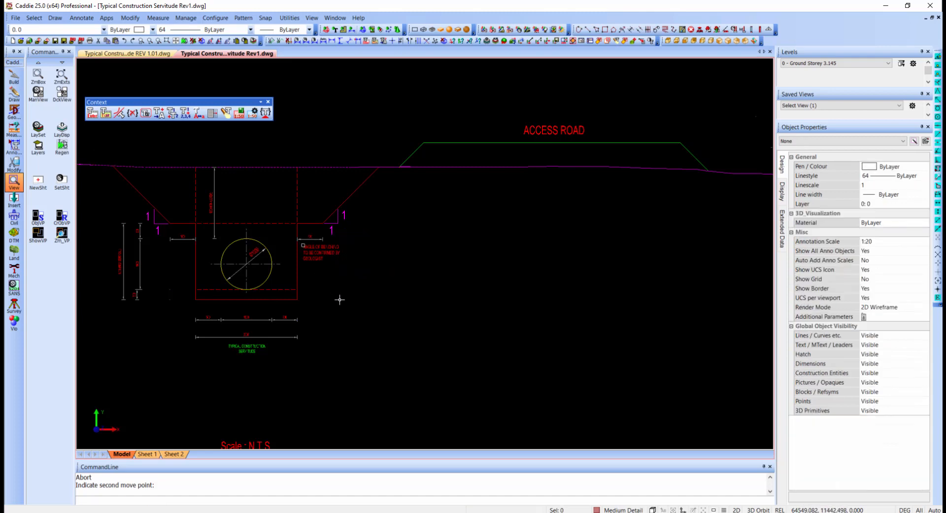
click(884, 241)
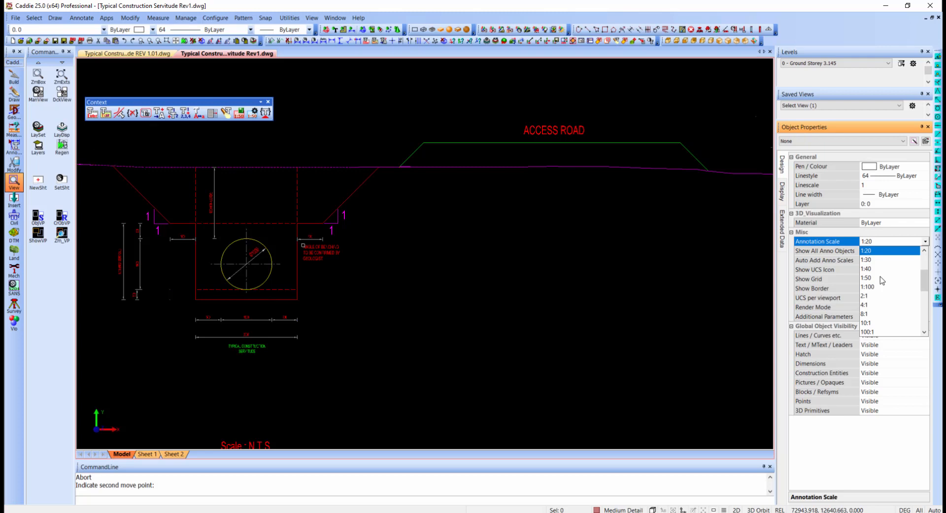
click(882, 279)
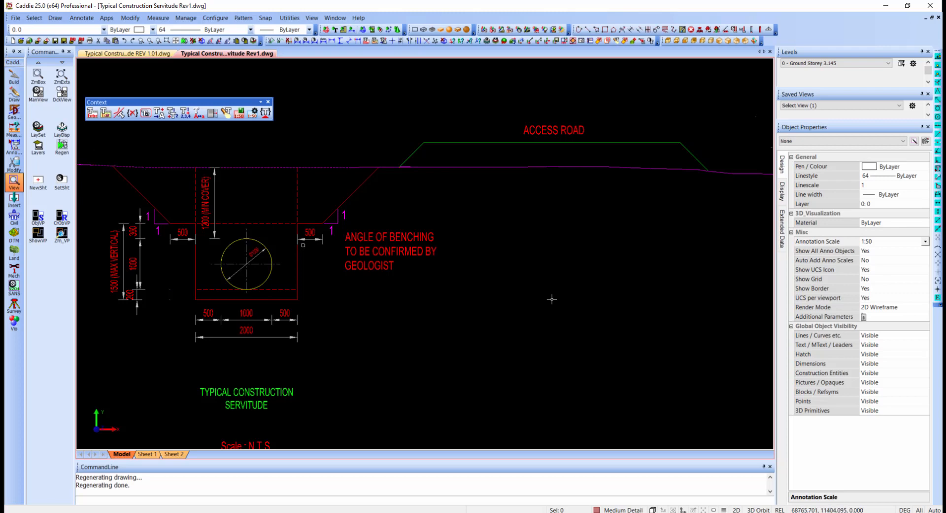
Step: On Sheet 1, stretch the lower edge of the detail viewport downward to make room for the servitude title
click(145, 454)
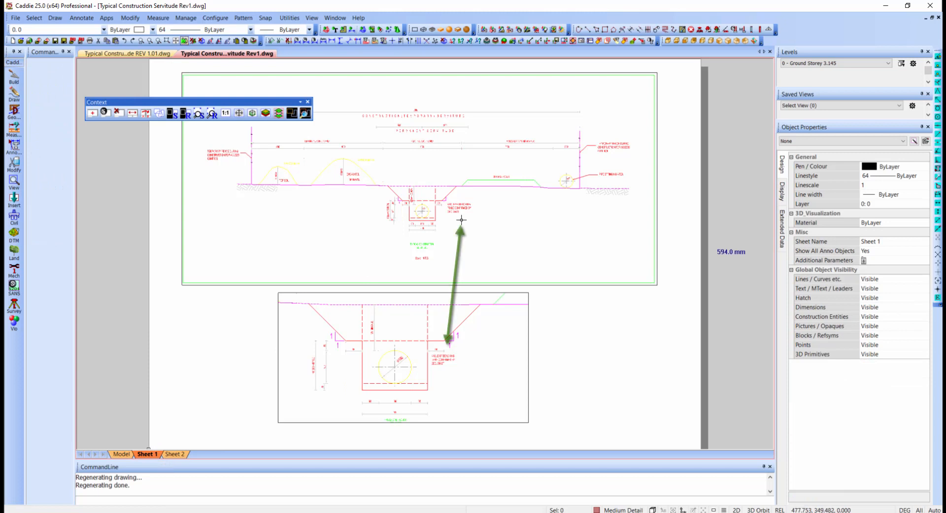
click(421, 422)
click(404, 423)
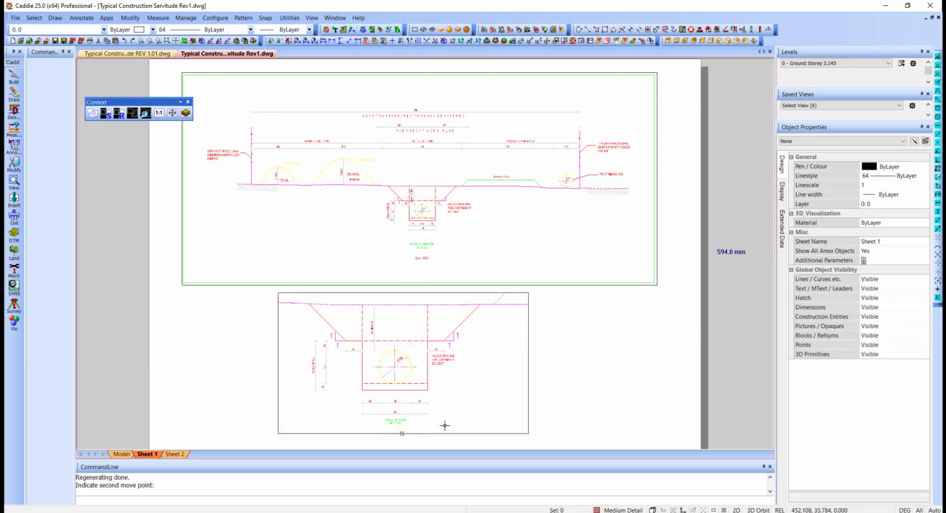
Step: Return to model space and recheck the benching note's assigned annotation scales, leaving them as they are
click(121, 454)
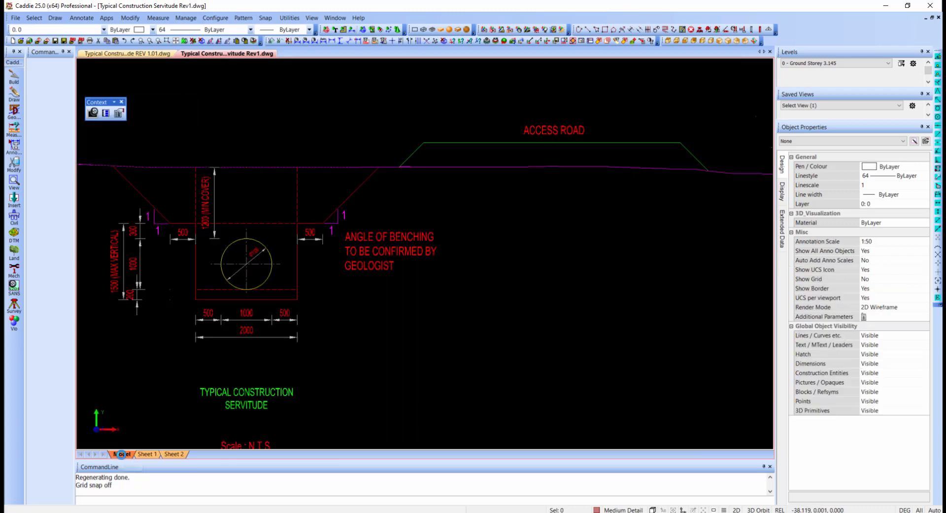
click(425, 254)
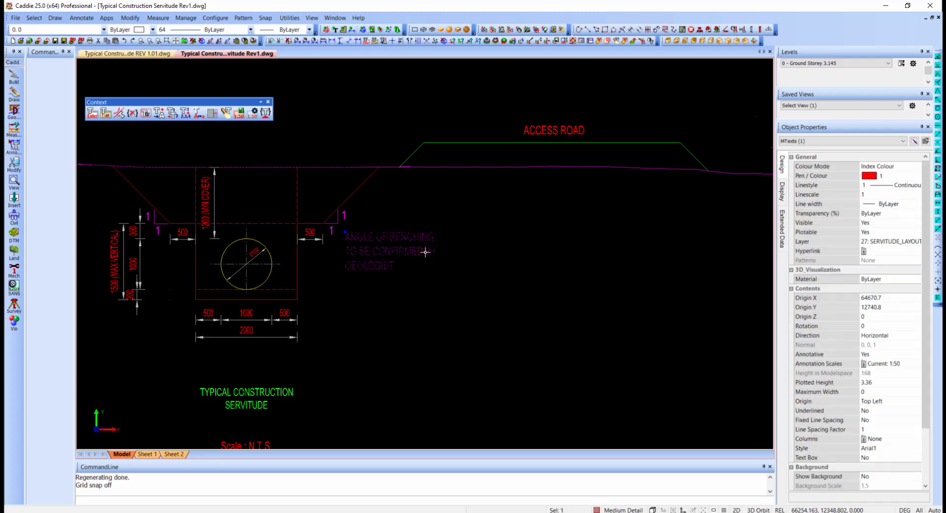
click(878, 365)
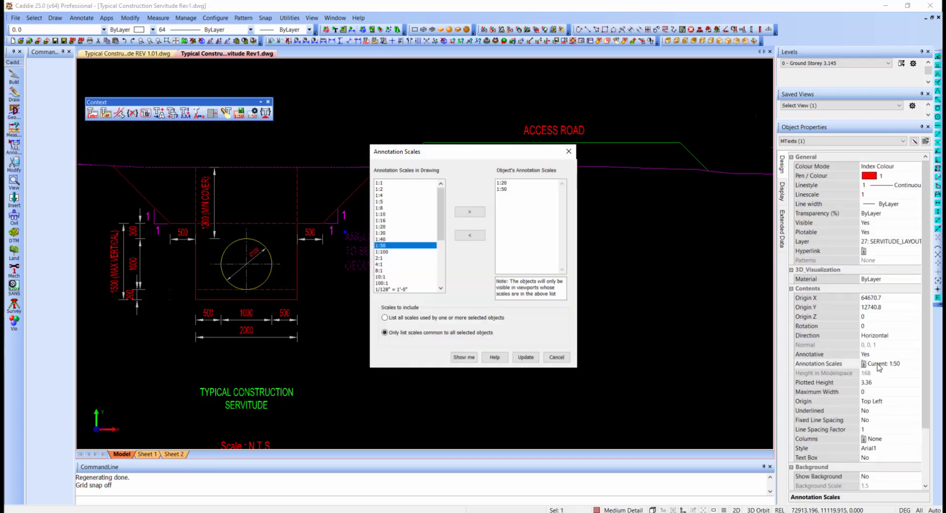
key(Escape)
key(Escape)
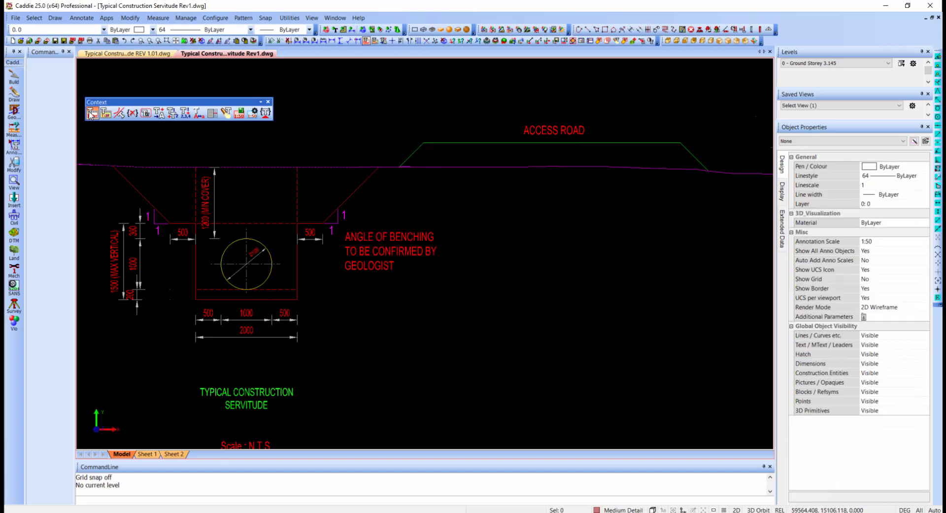
Step: Select the "ANGLE OF BENCHING" note and open the text parameter settings
click(92, 114)
click(390, 241)
right_click(405, 250)
mouse_move(477, 399)
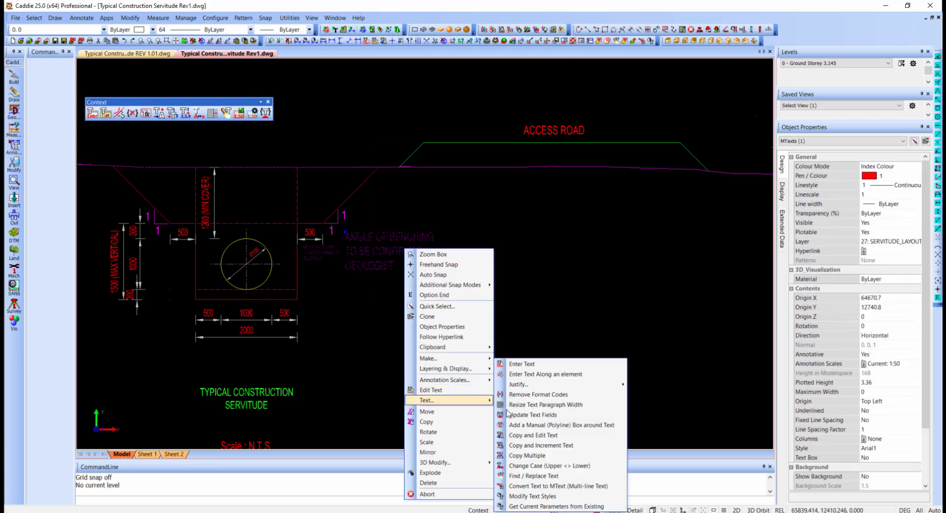
click(555, 499)
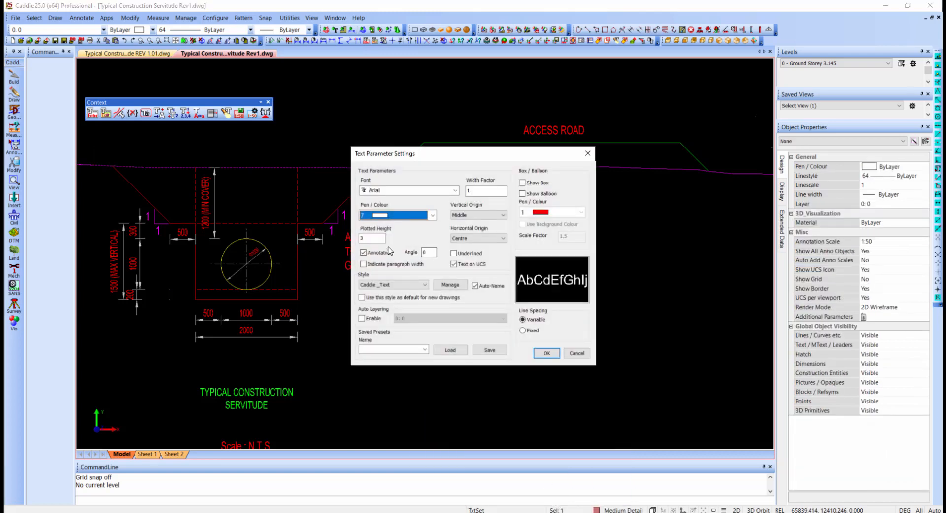